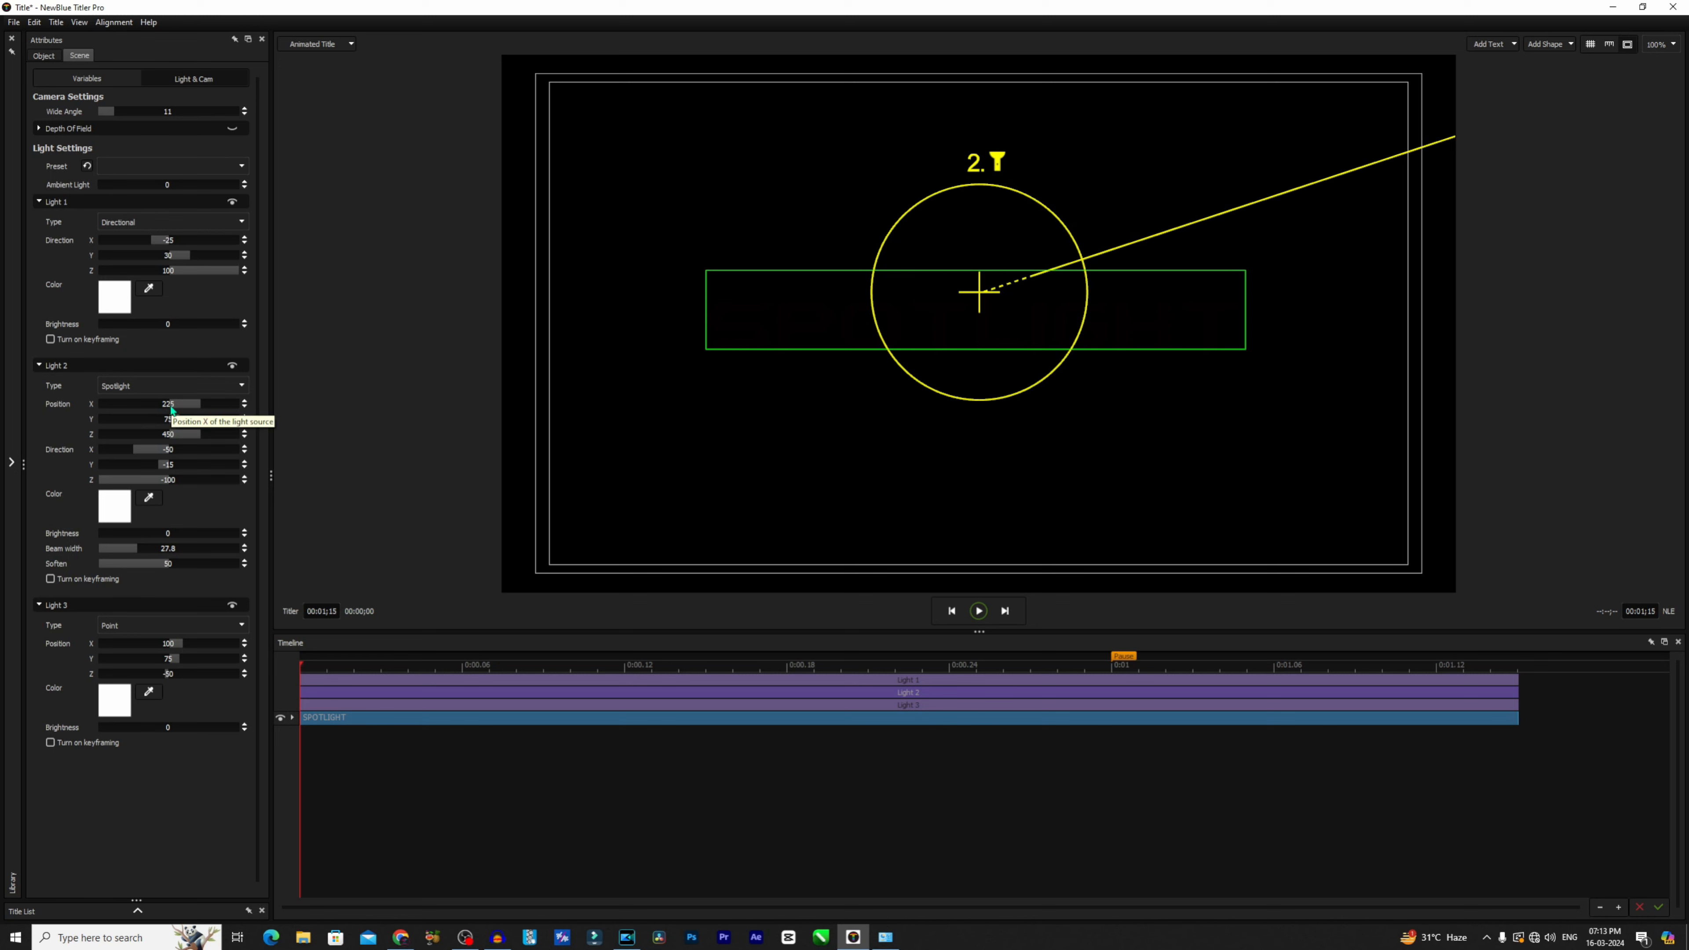
- Set Light 2's position to X 32, Y 27, Z 122 and aim its spotlight slightly lower over the text
text(2)
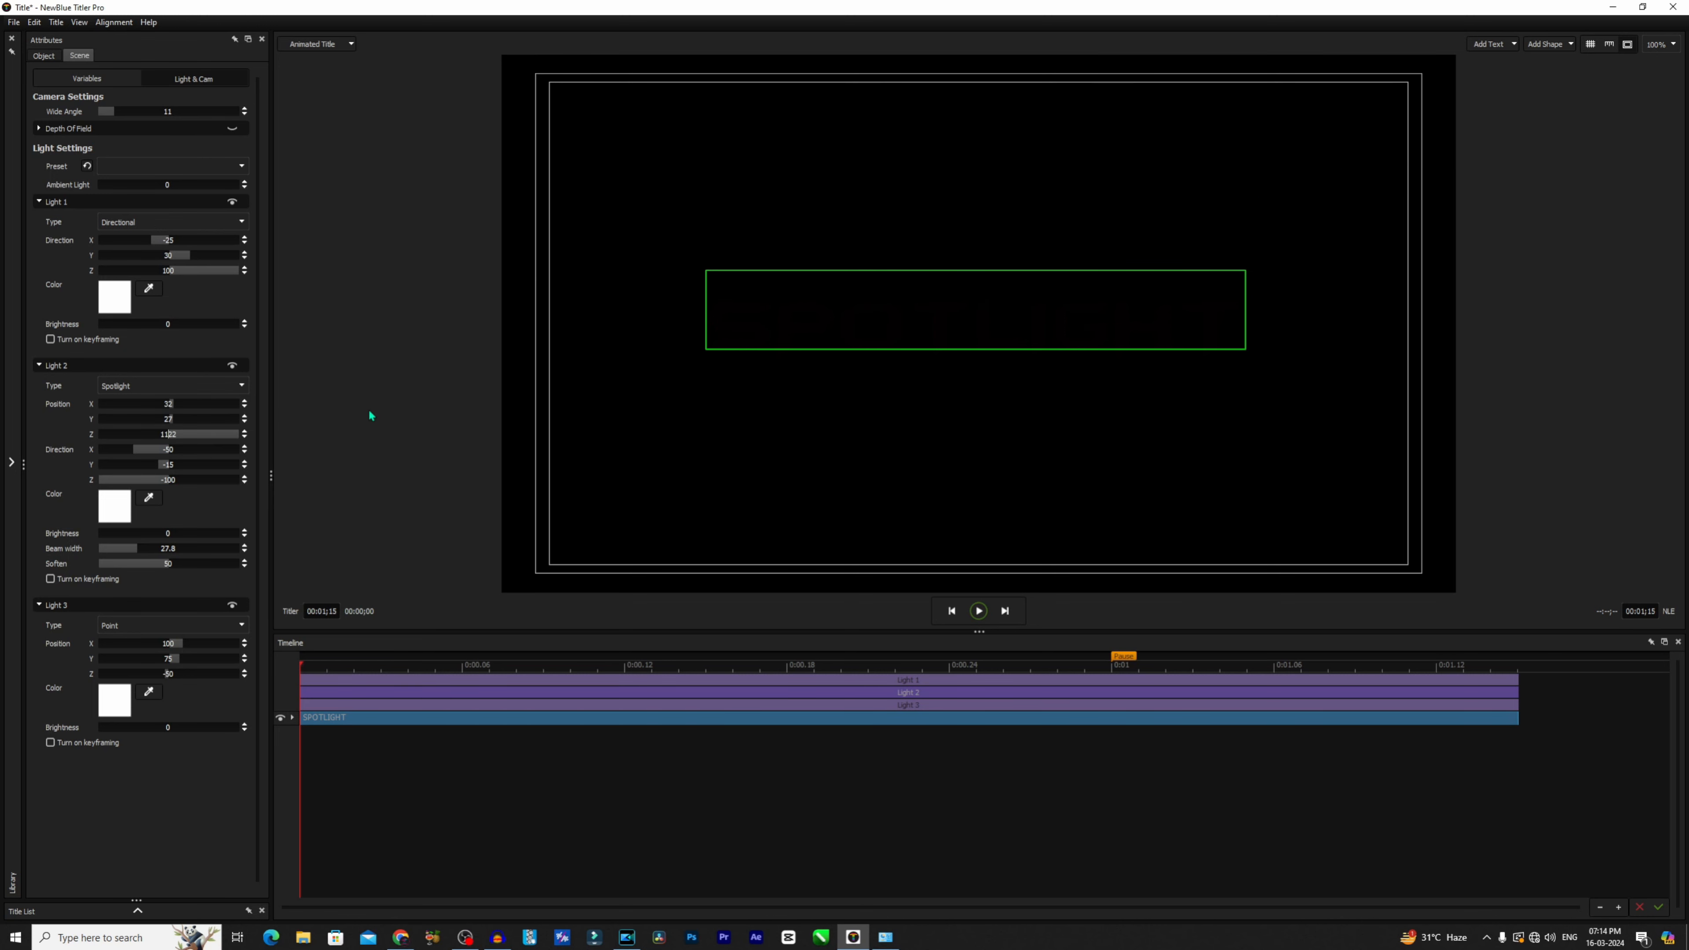
key(BackSpace)
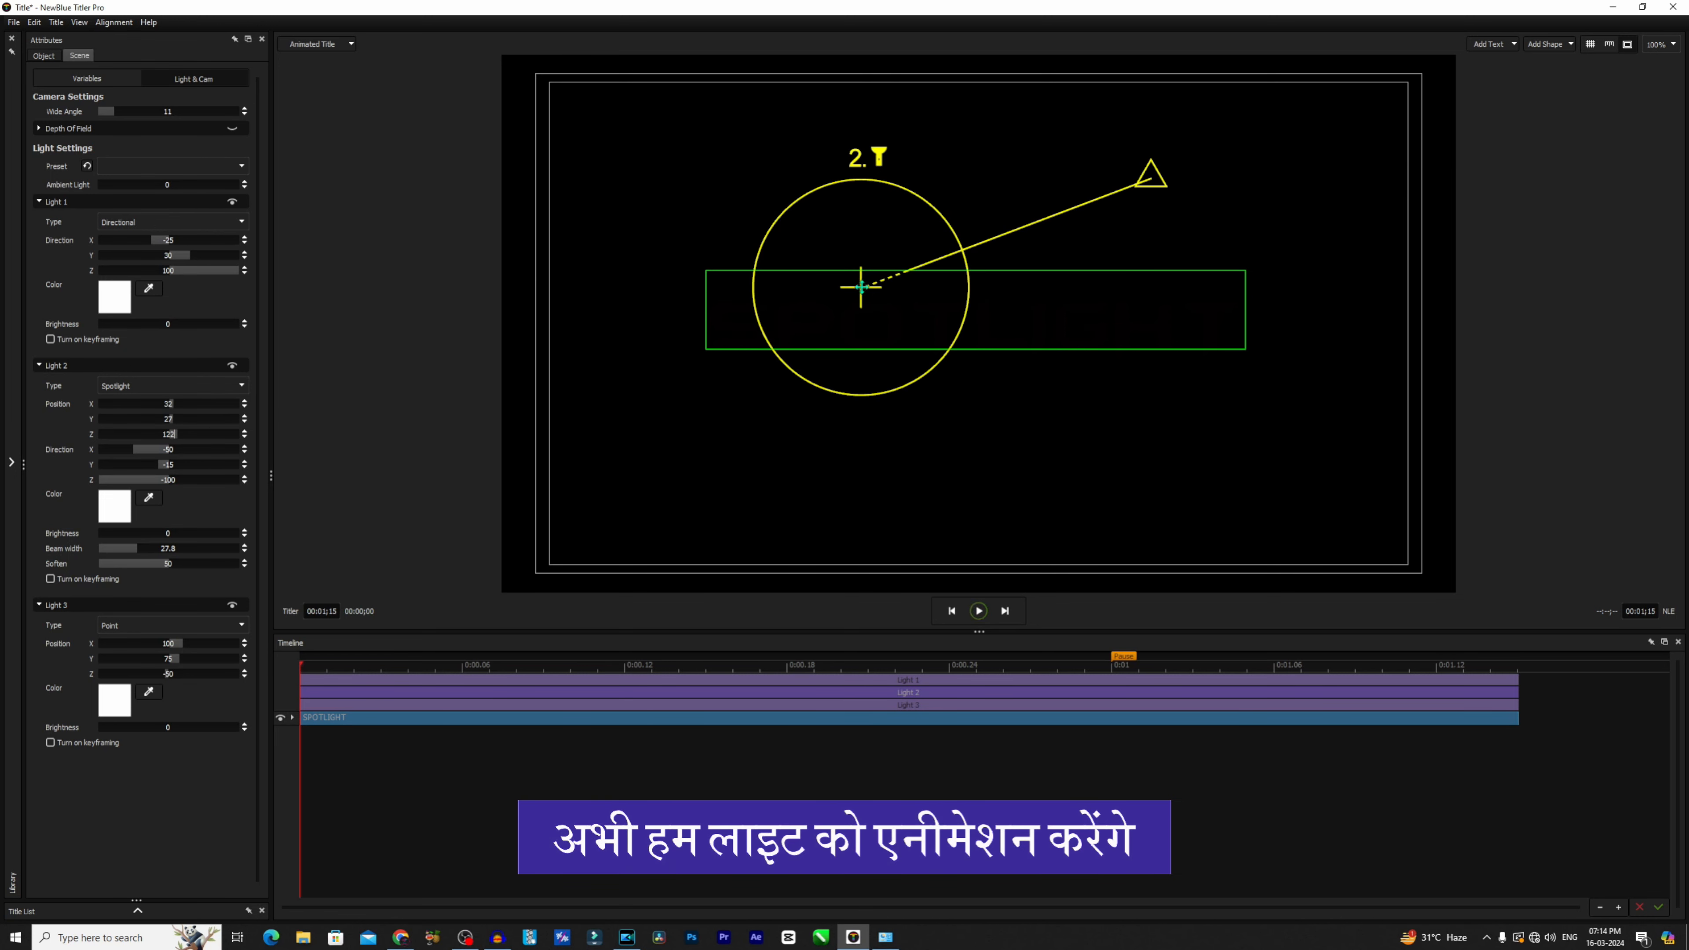
drag(860, 287, 859, 305)
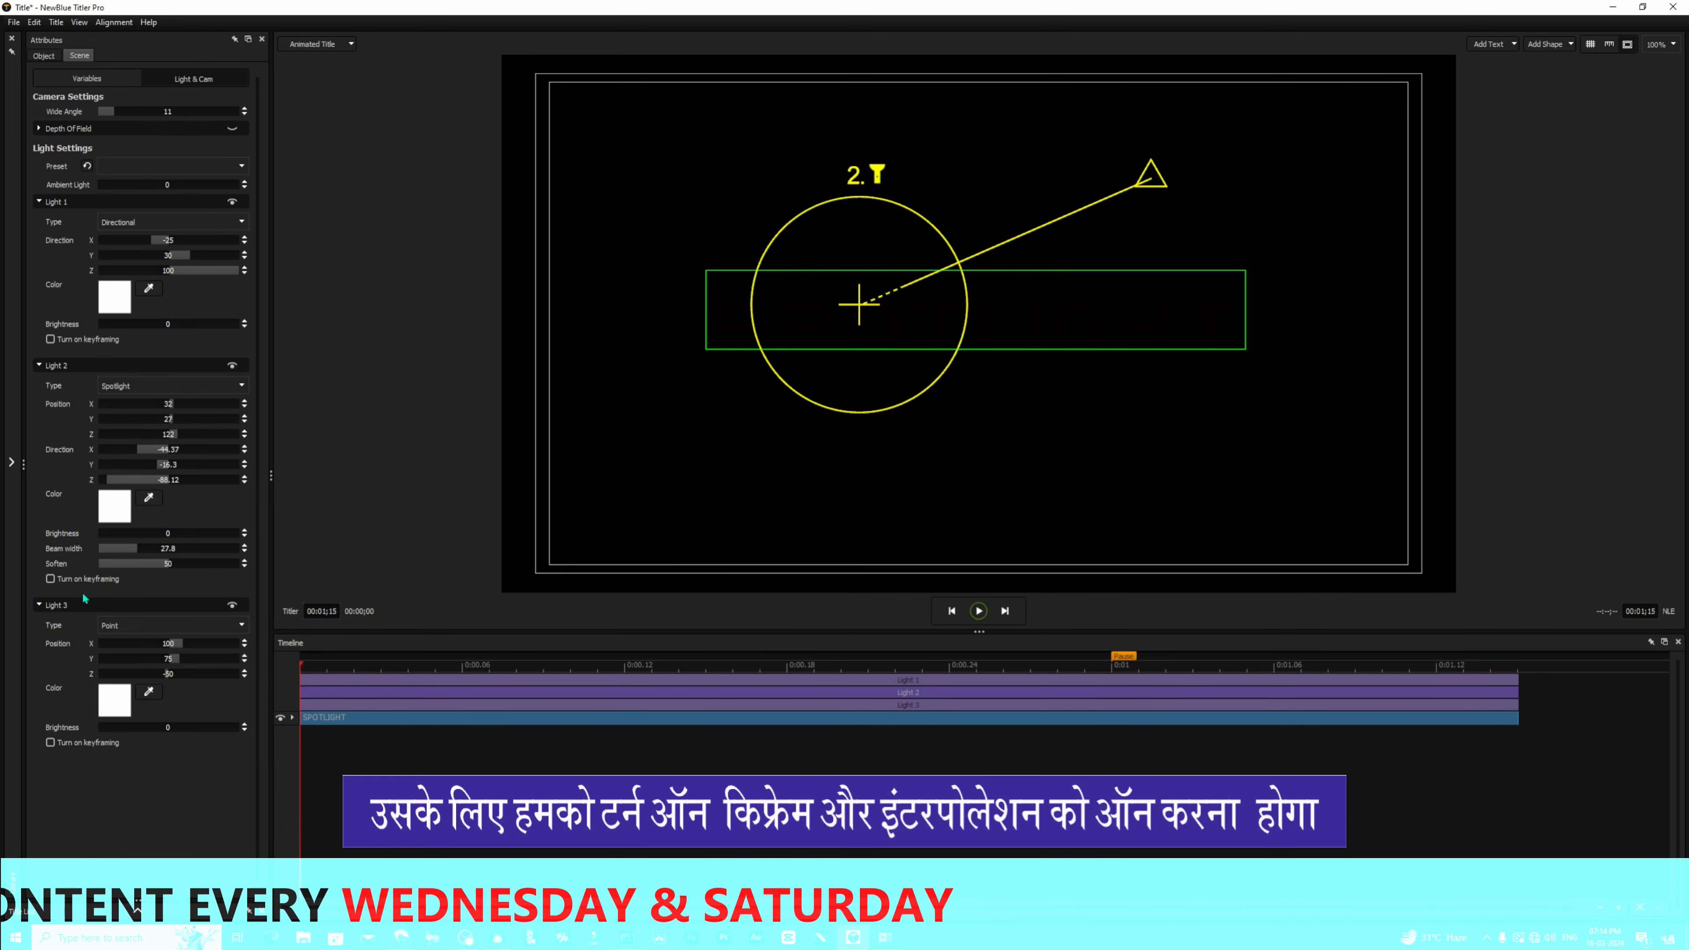
- Turn on keyframing for Light 2 and keyframe its X direction at about 222 at the start and -147.14 at 00:00;10
click(51, 580)
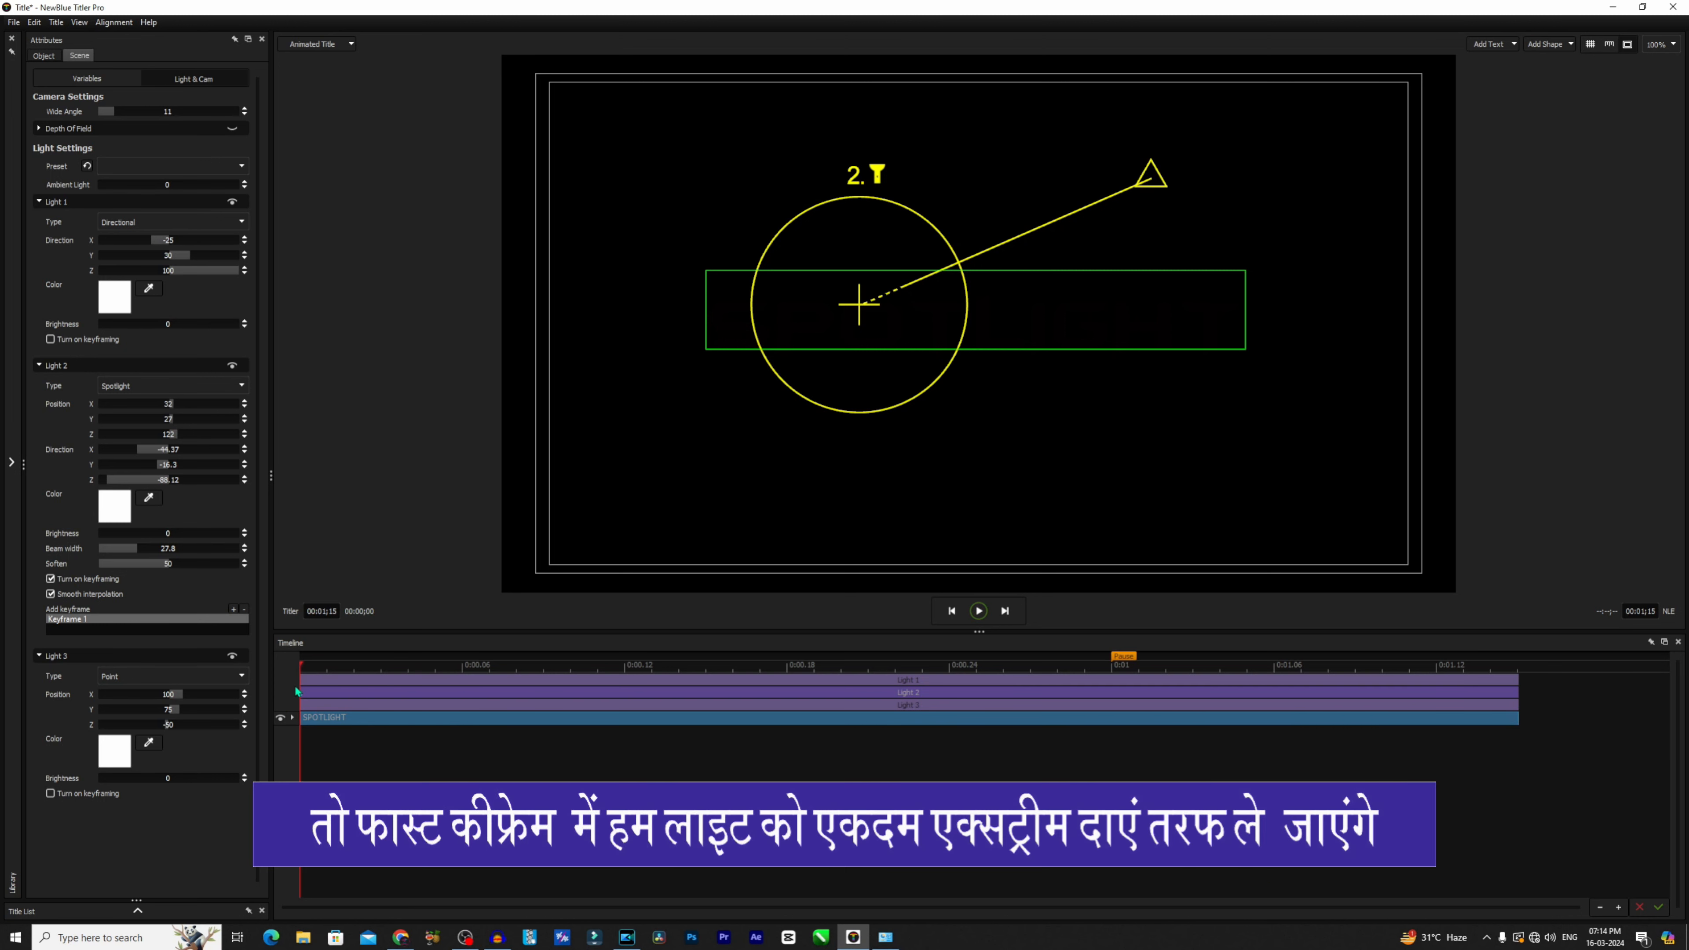
drag(166, 455, 546, 453)
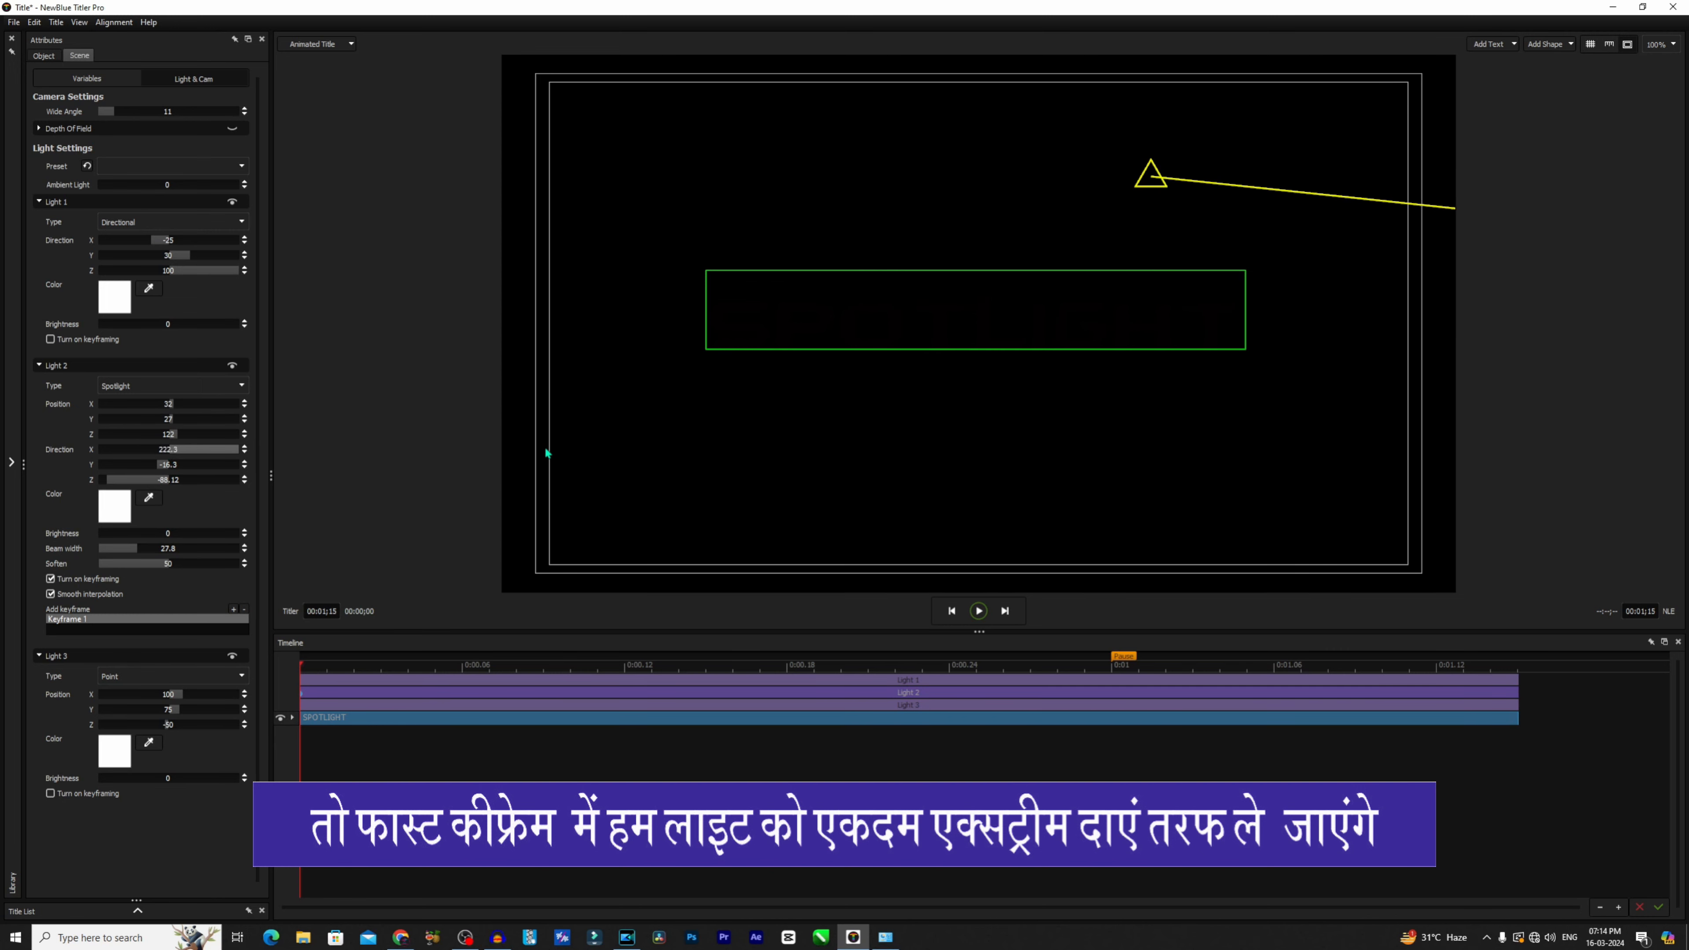
click(585, 670)
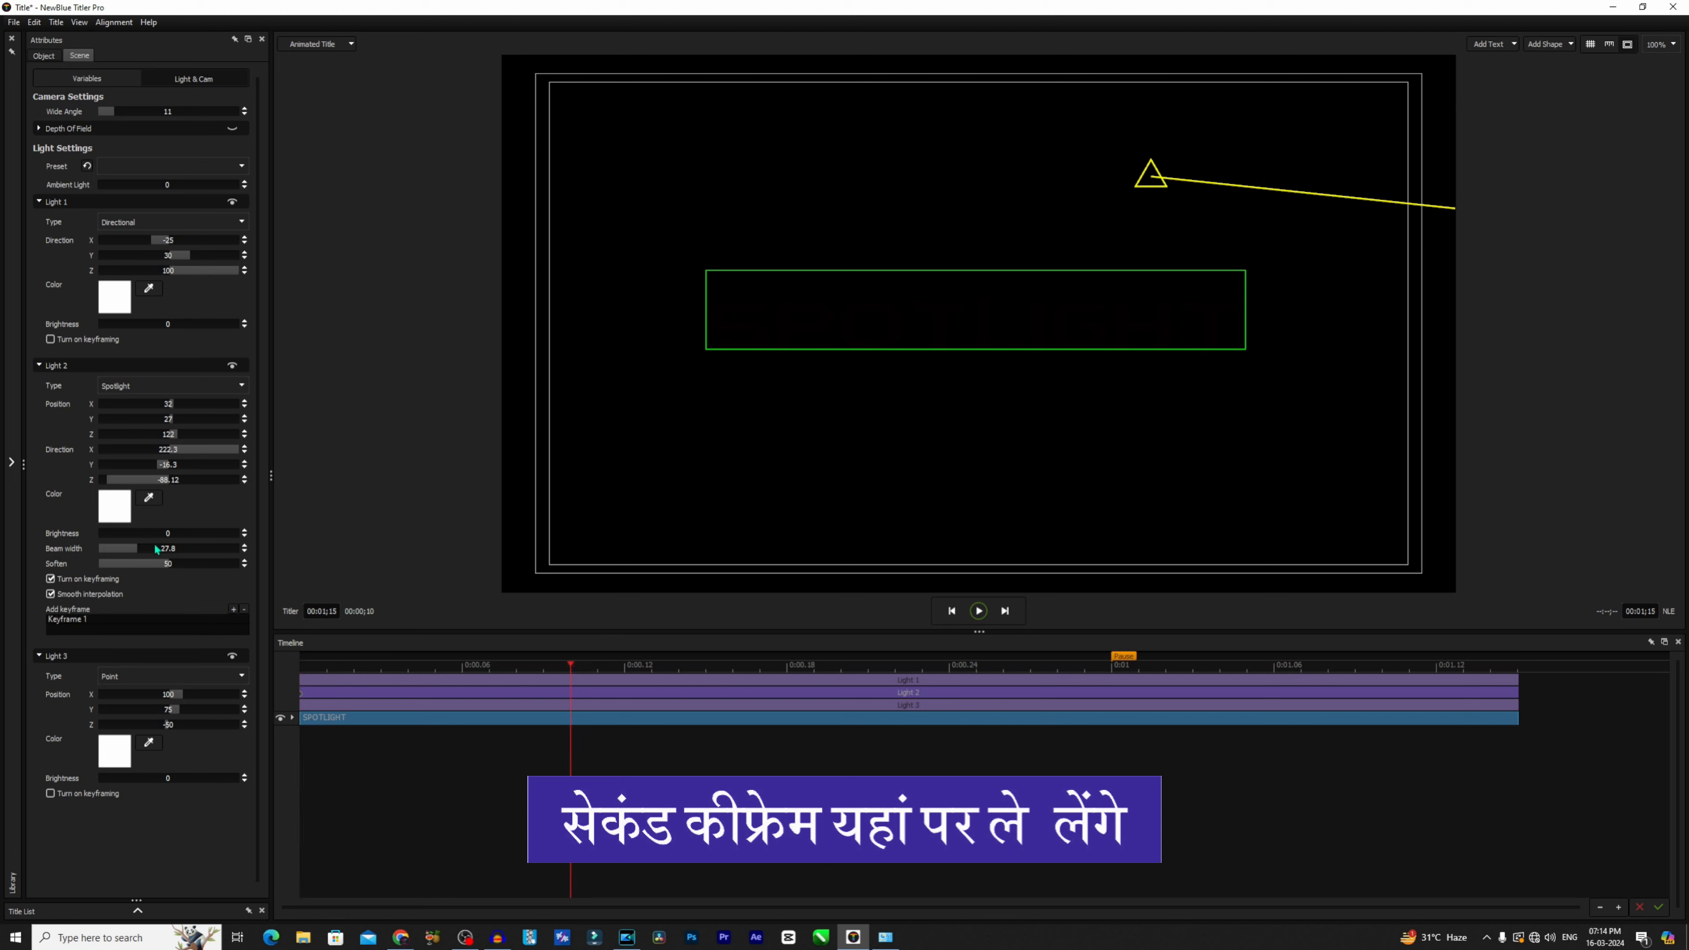
click(234, 611)
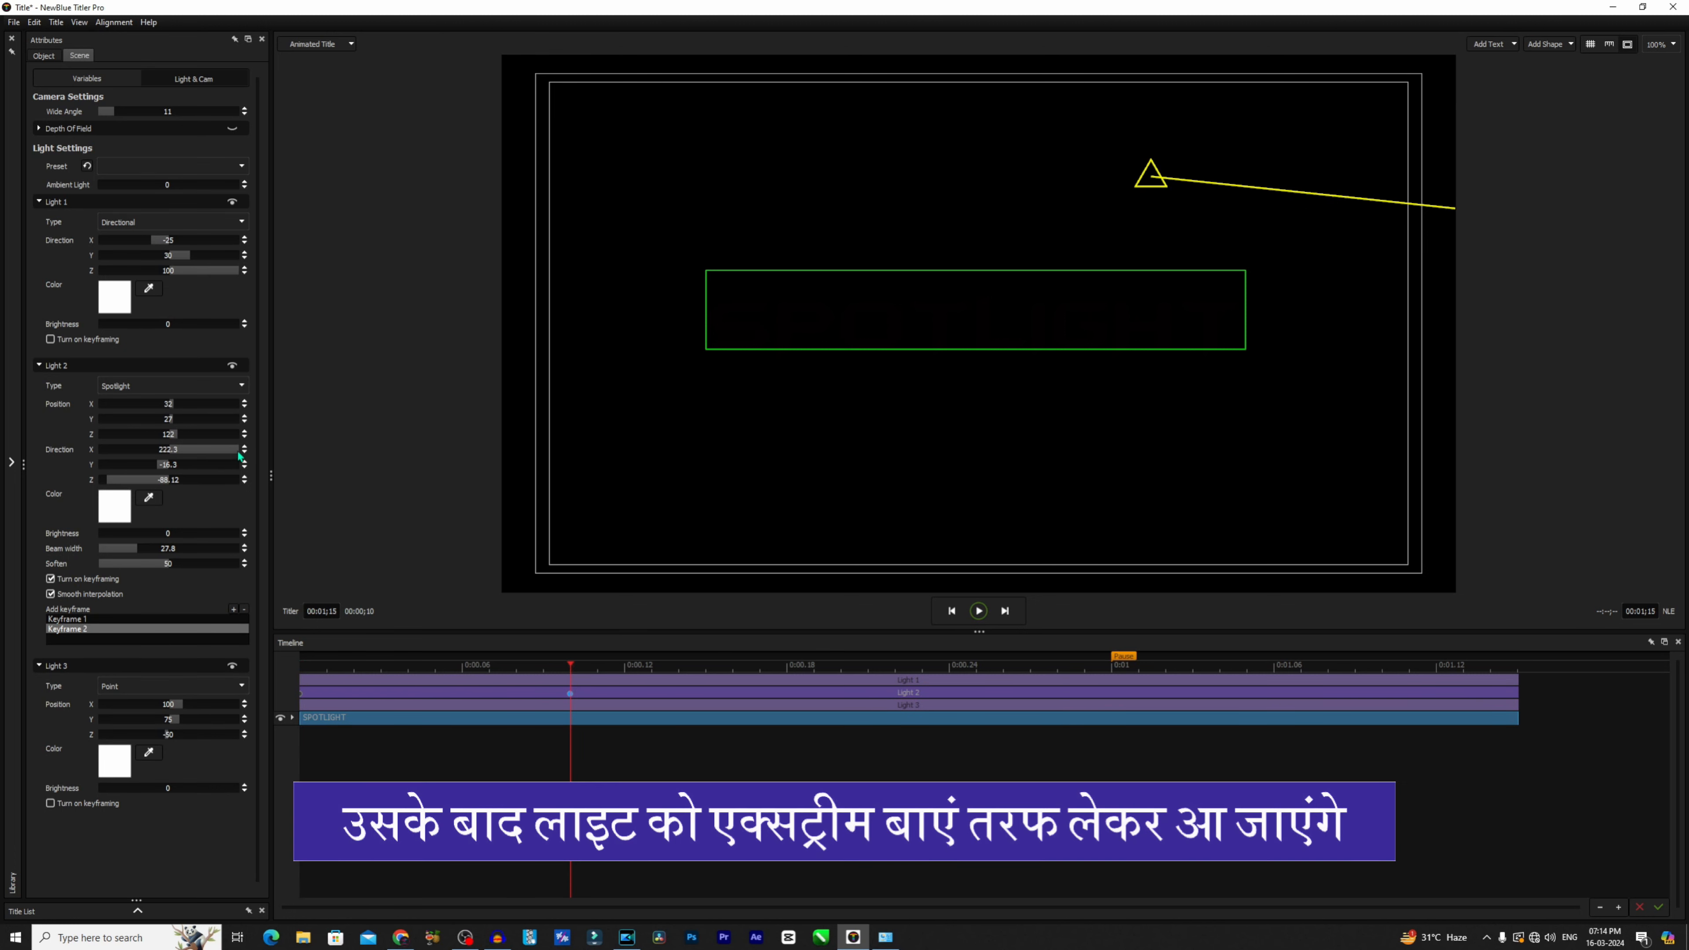
drag(240, 455, 10, 452)
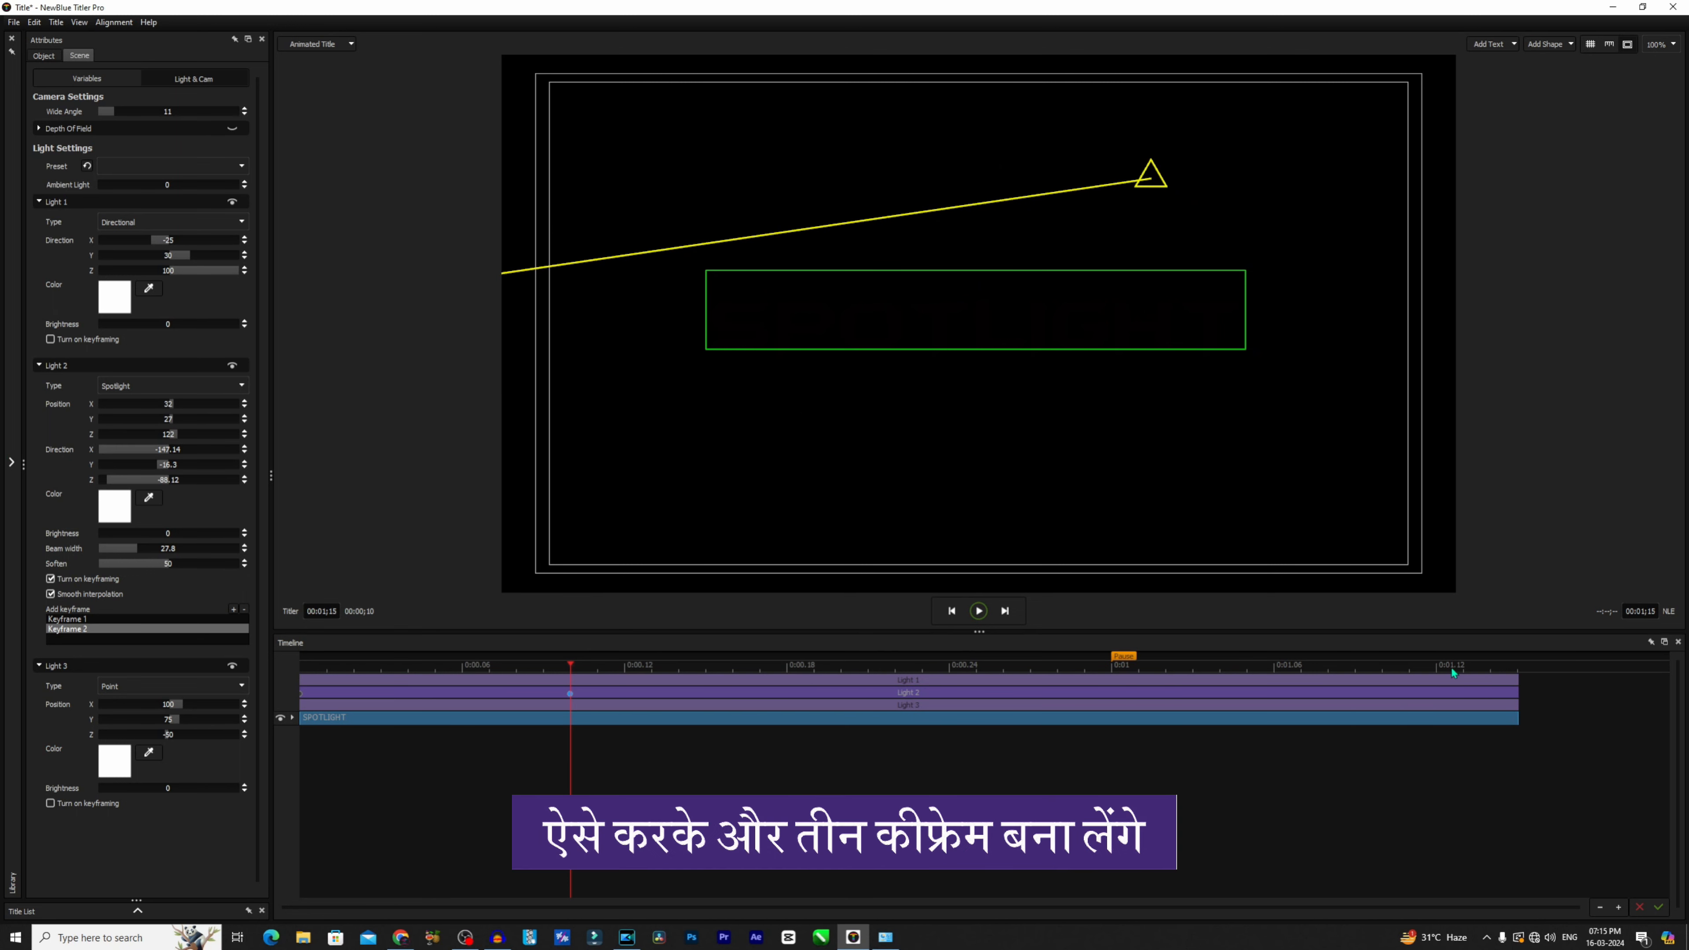
- Add three more Light 2 keyframes that alternate the X direction between both extremes, ending at 00:01;14 with about 219
click(863, 664)
click(1192, 664)
drag(193, 449, 153, 456)
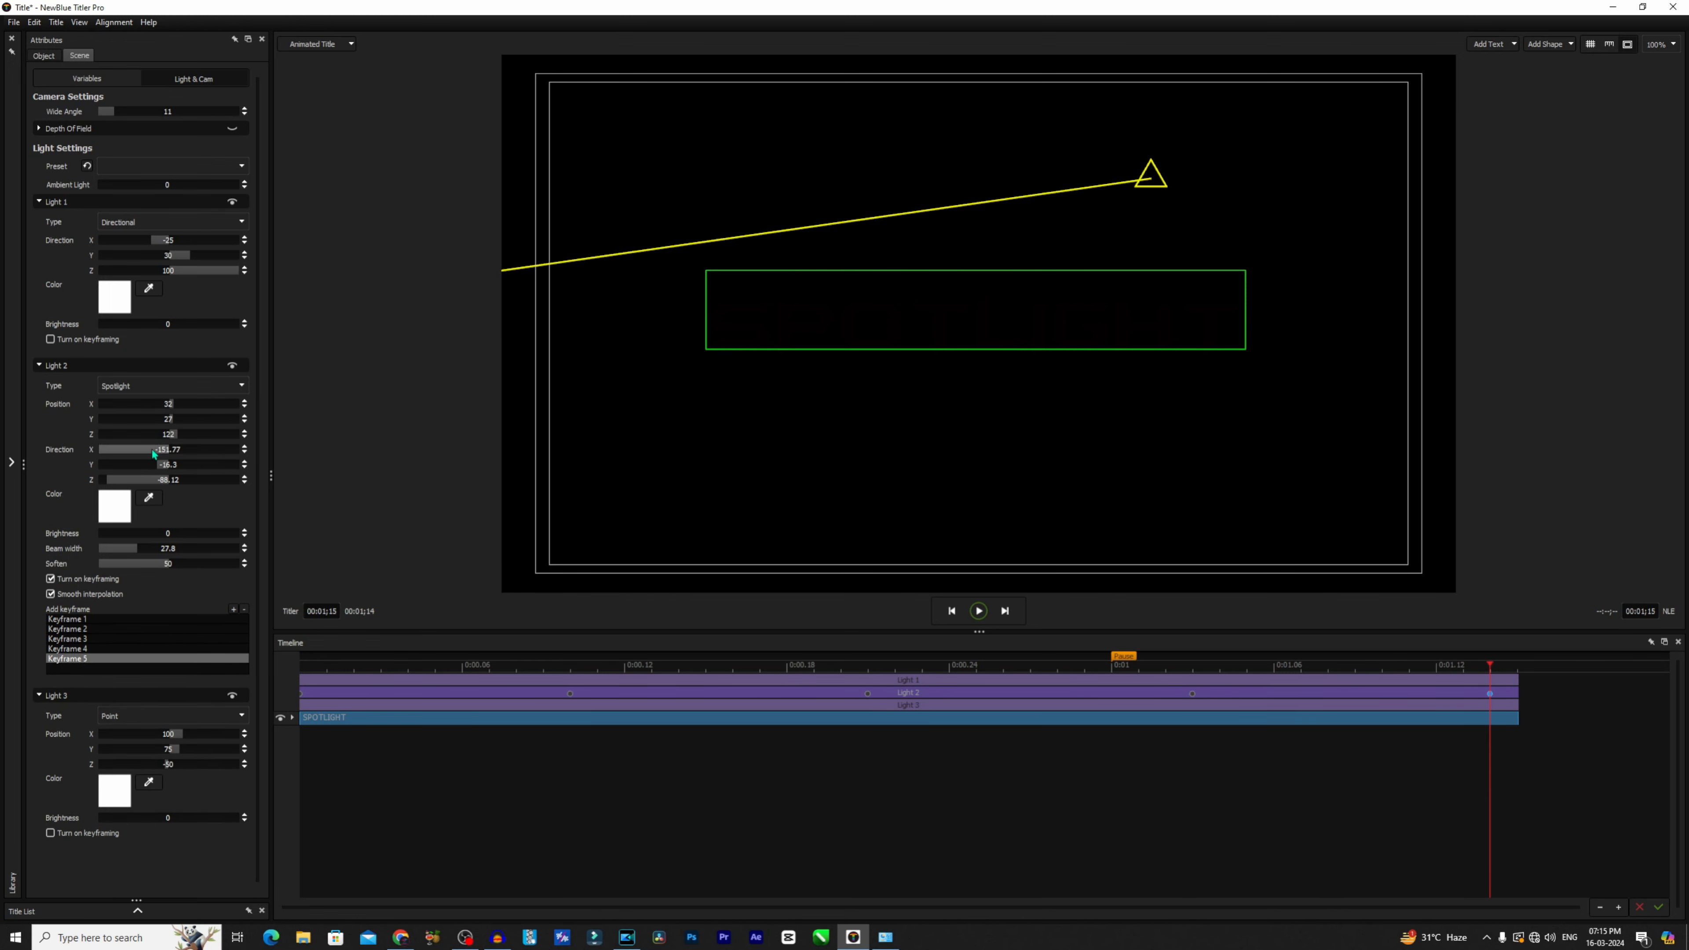
drag(152, 449, 240, 450)
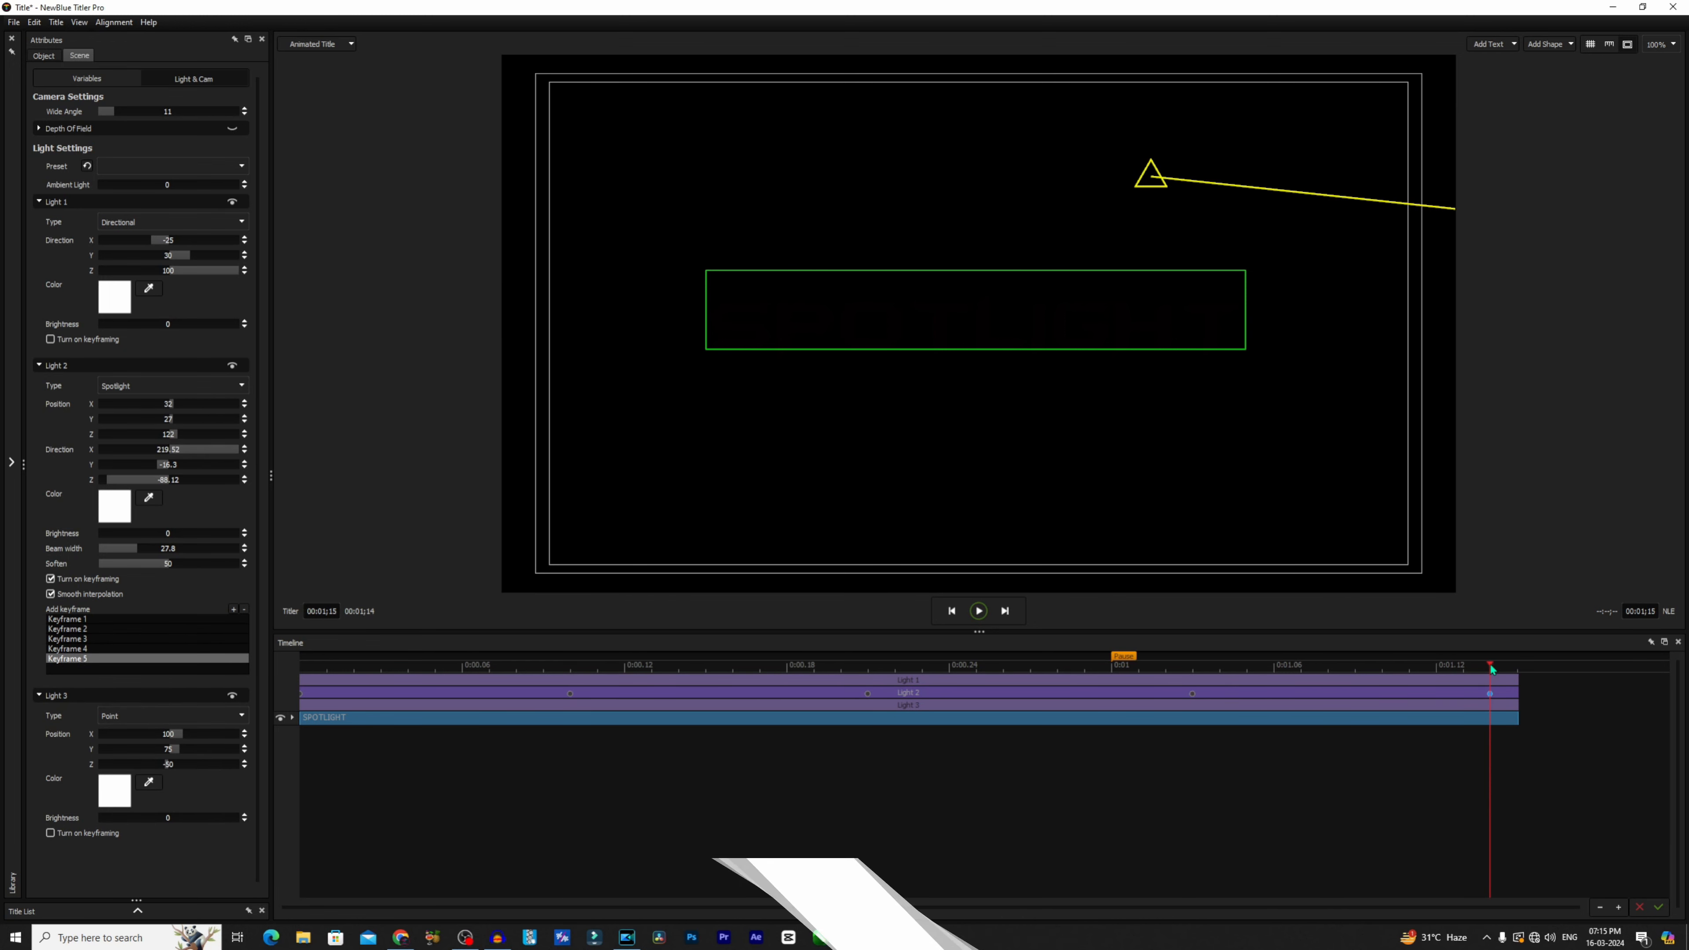
- Set Light 2's brightness to 100 on each of its five keyframes and return the playhead to the start
click(1058, 665)
drag(1042, 683, 302, 677)
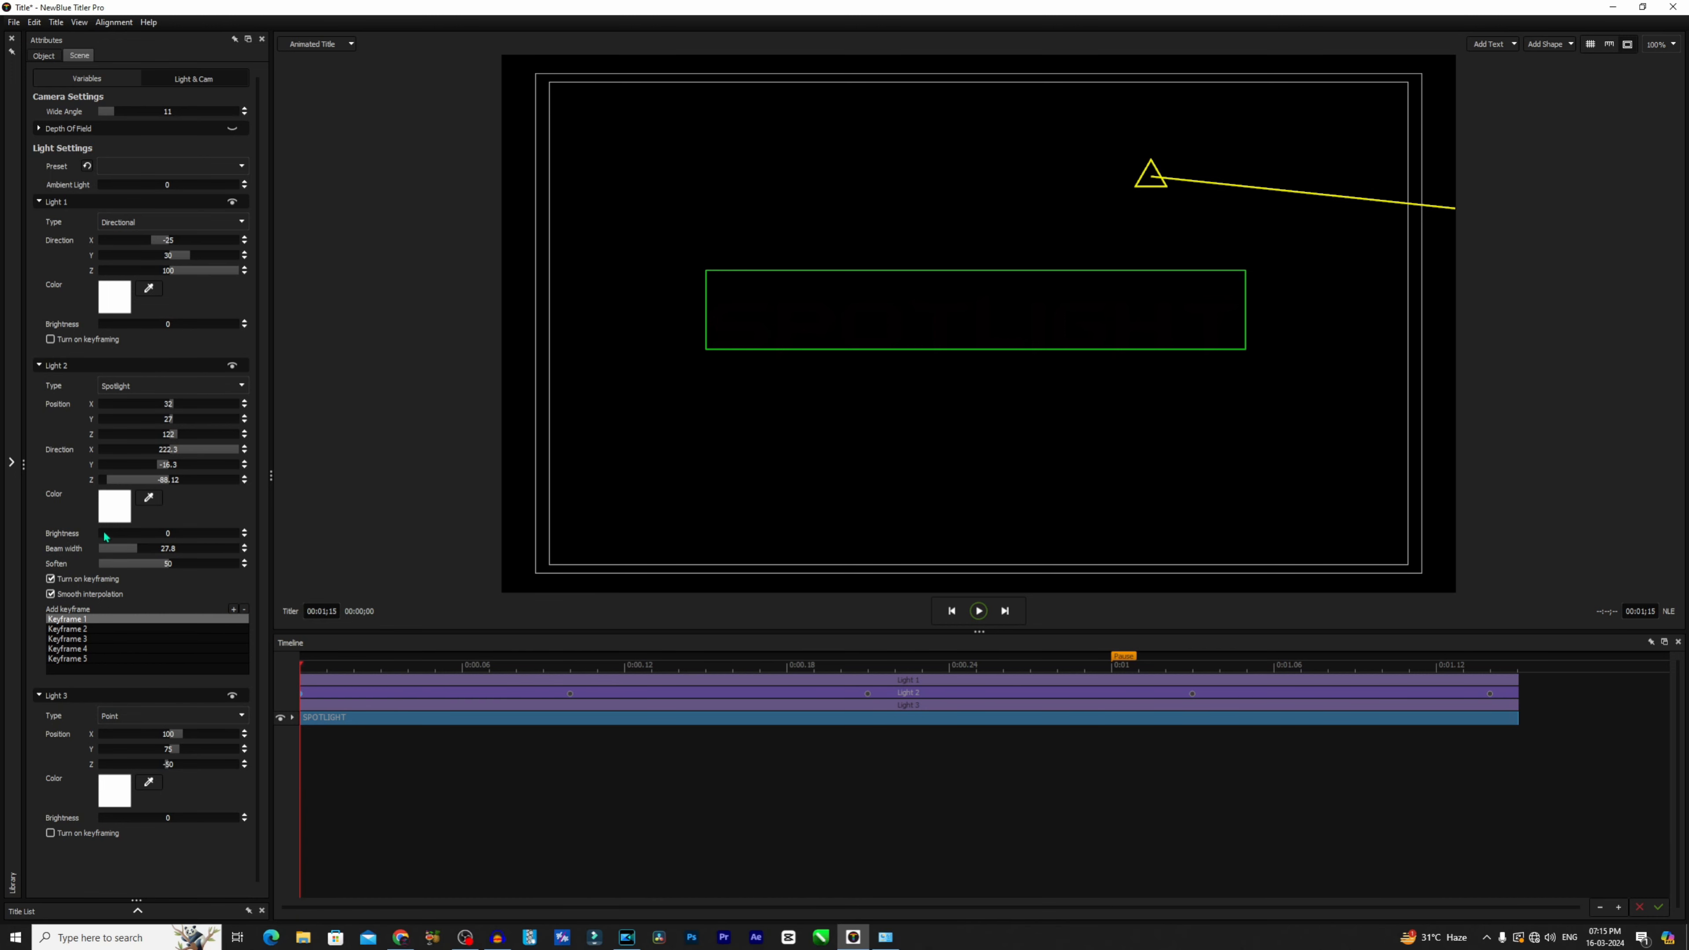
drag(186, 534, 314, 536)
click(569, 693)
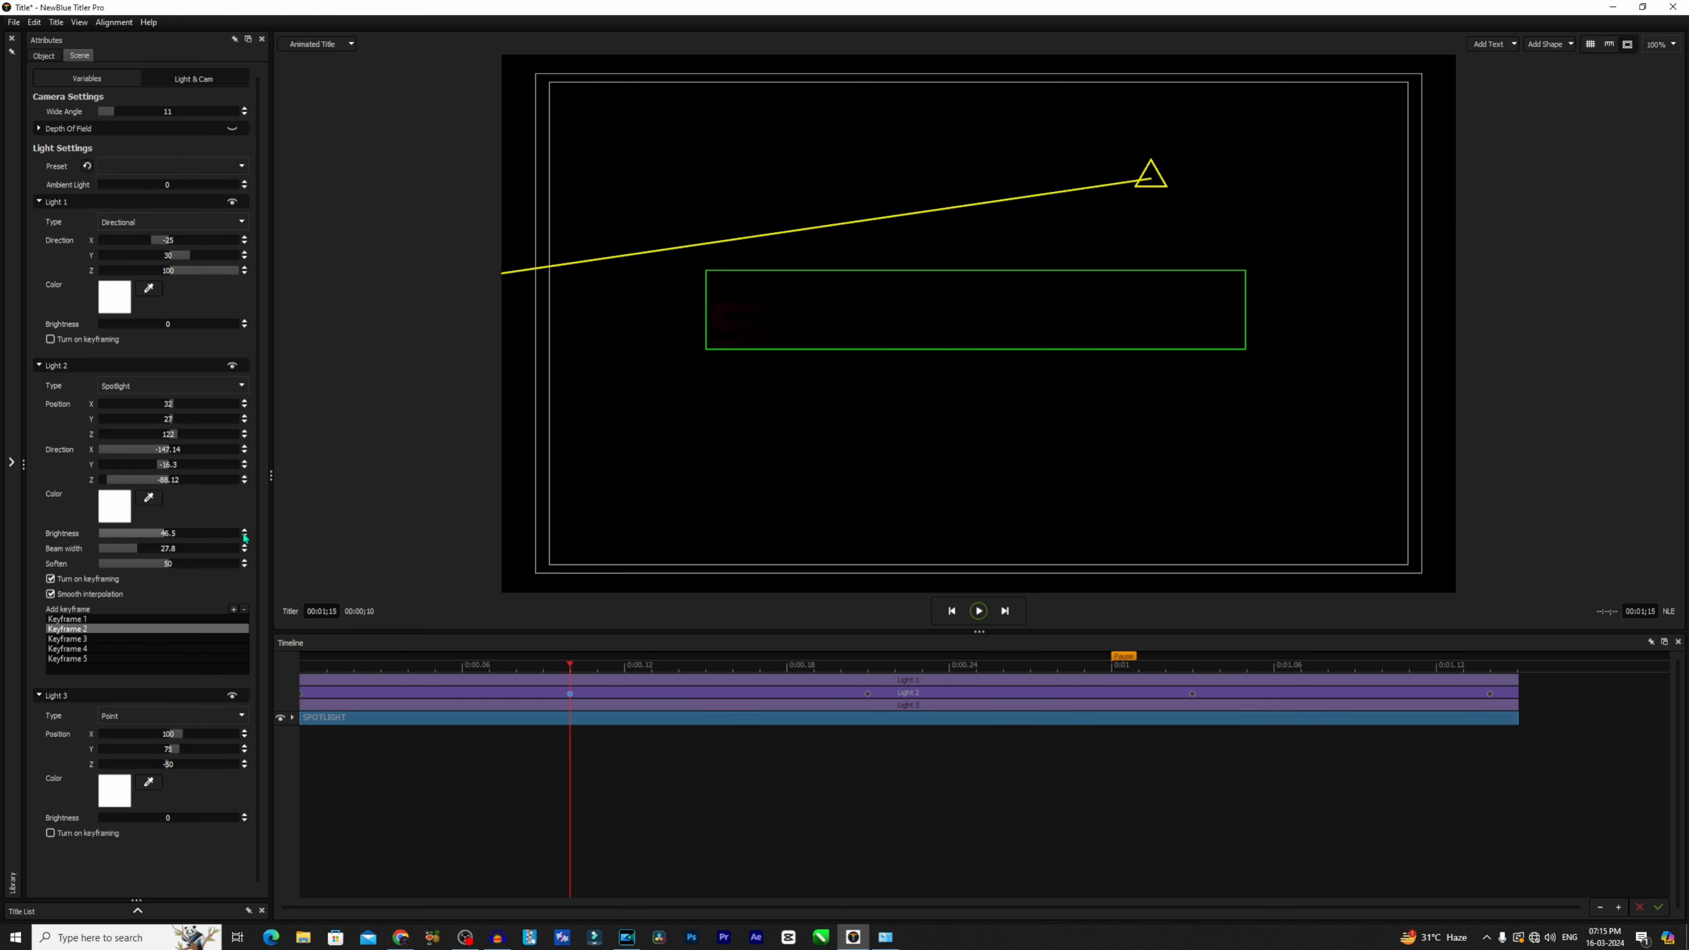
drag(100, 532, 398, 534)
click(867, 694)
drag(100, 533, 397, 533)
click(1192, 694)
click(1489, 694)
click(301, 694)
- Extend the title duration to 00:08;15, preview the light sweep and return the playhead to the start
double_click(325, 612)
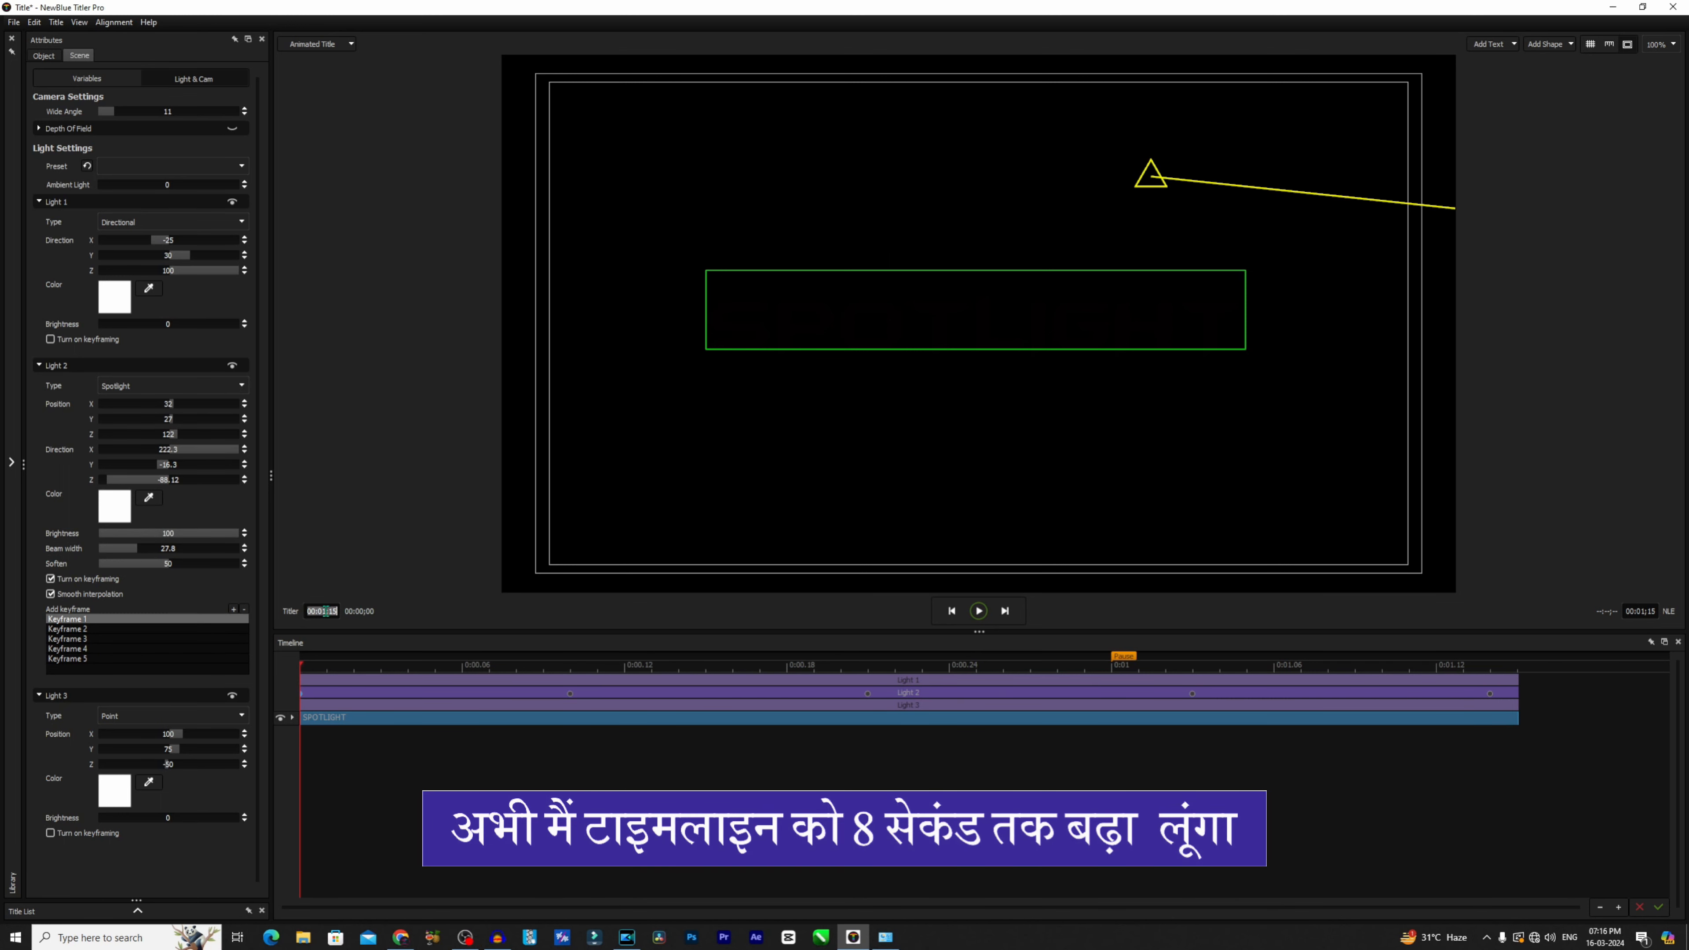
click(325, 612)
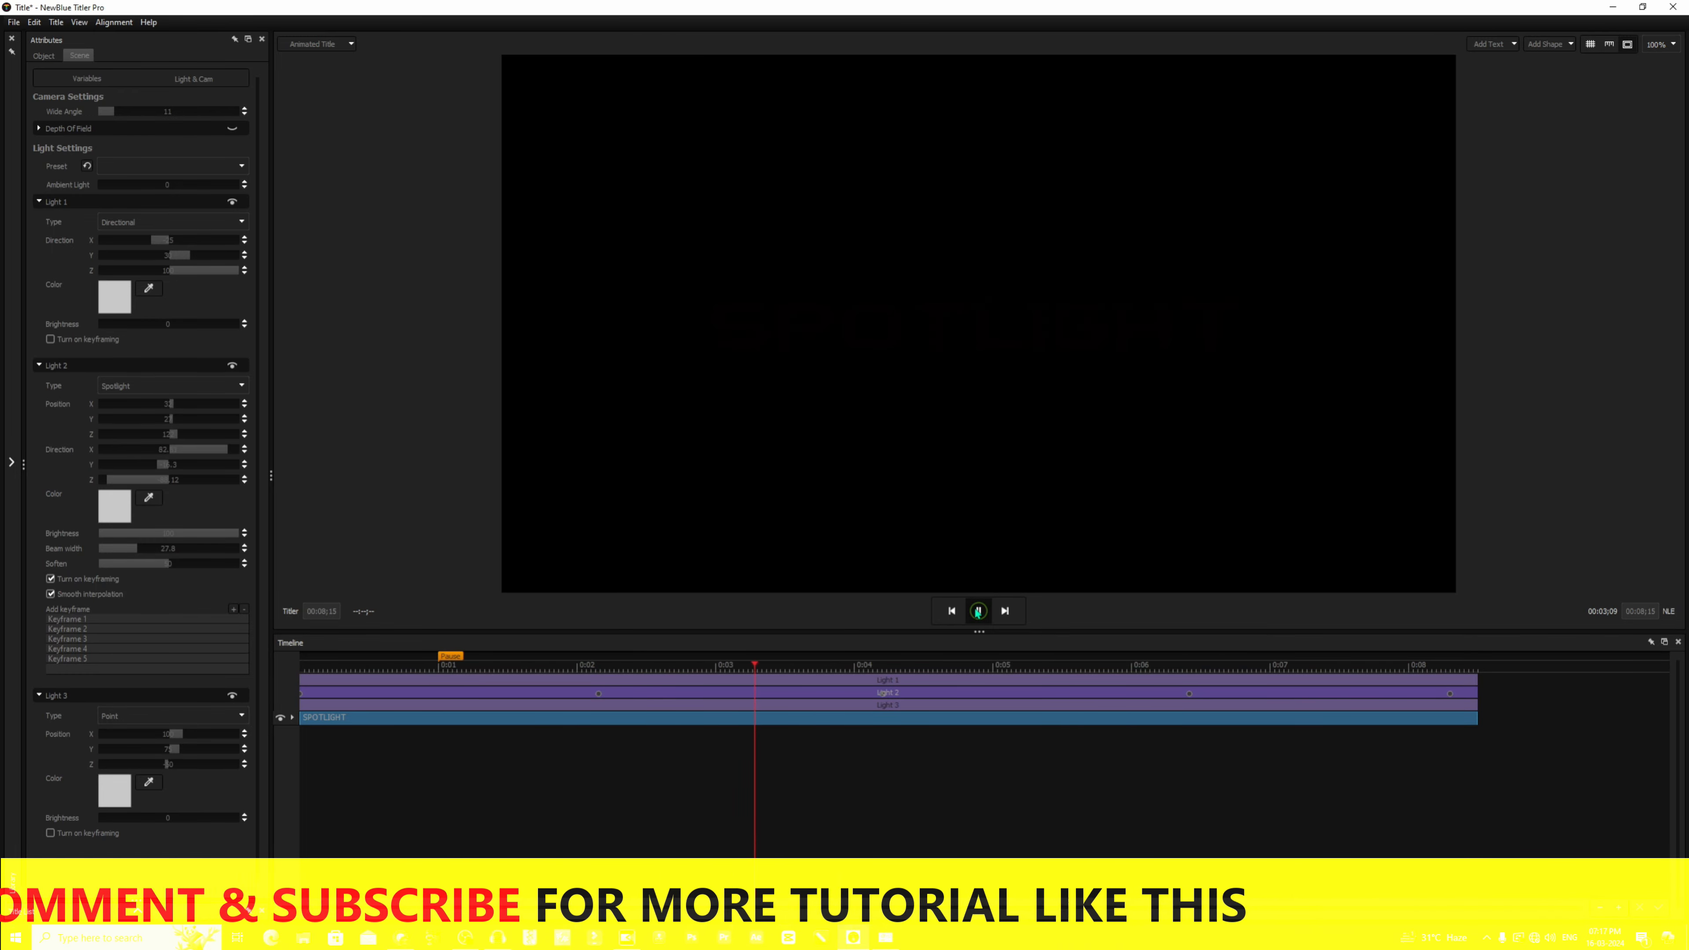
click(881, 693)
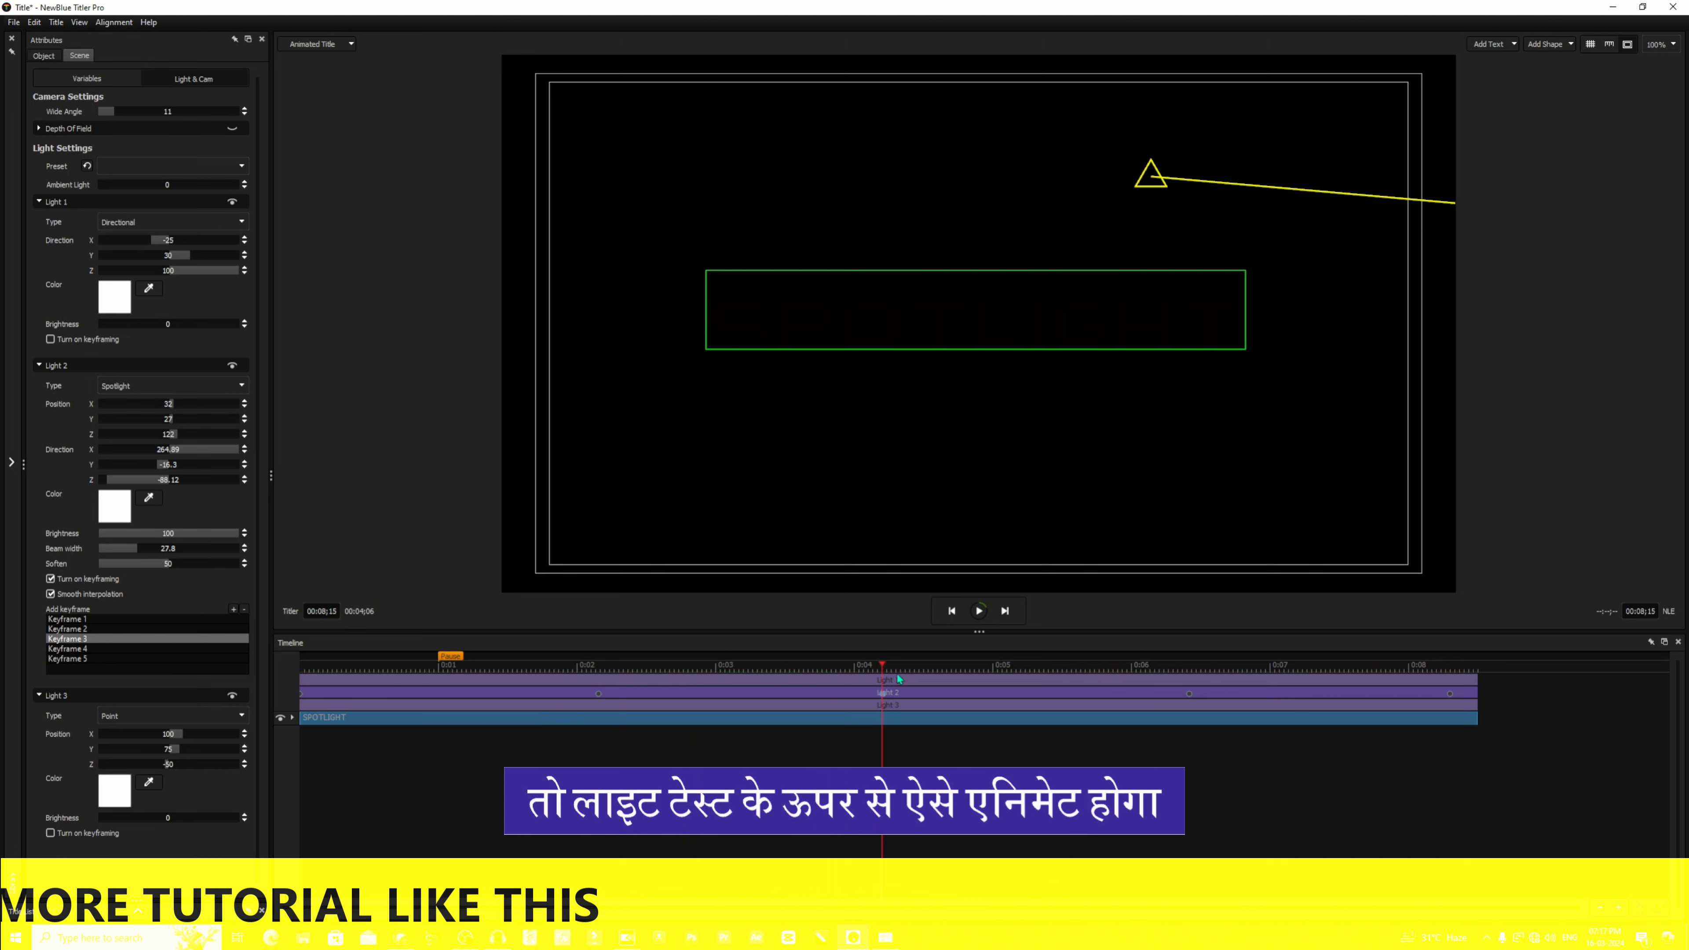
drag(882, 663, 295, 666)
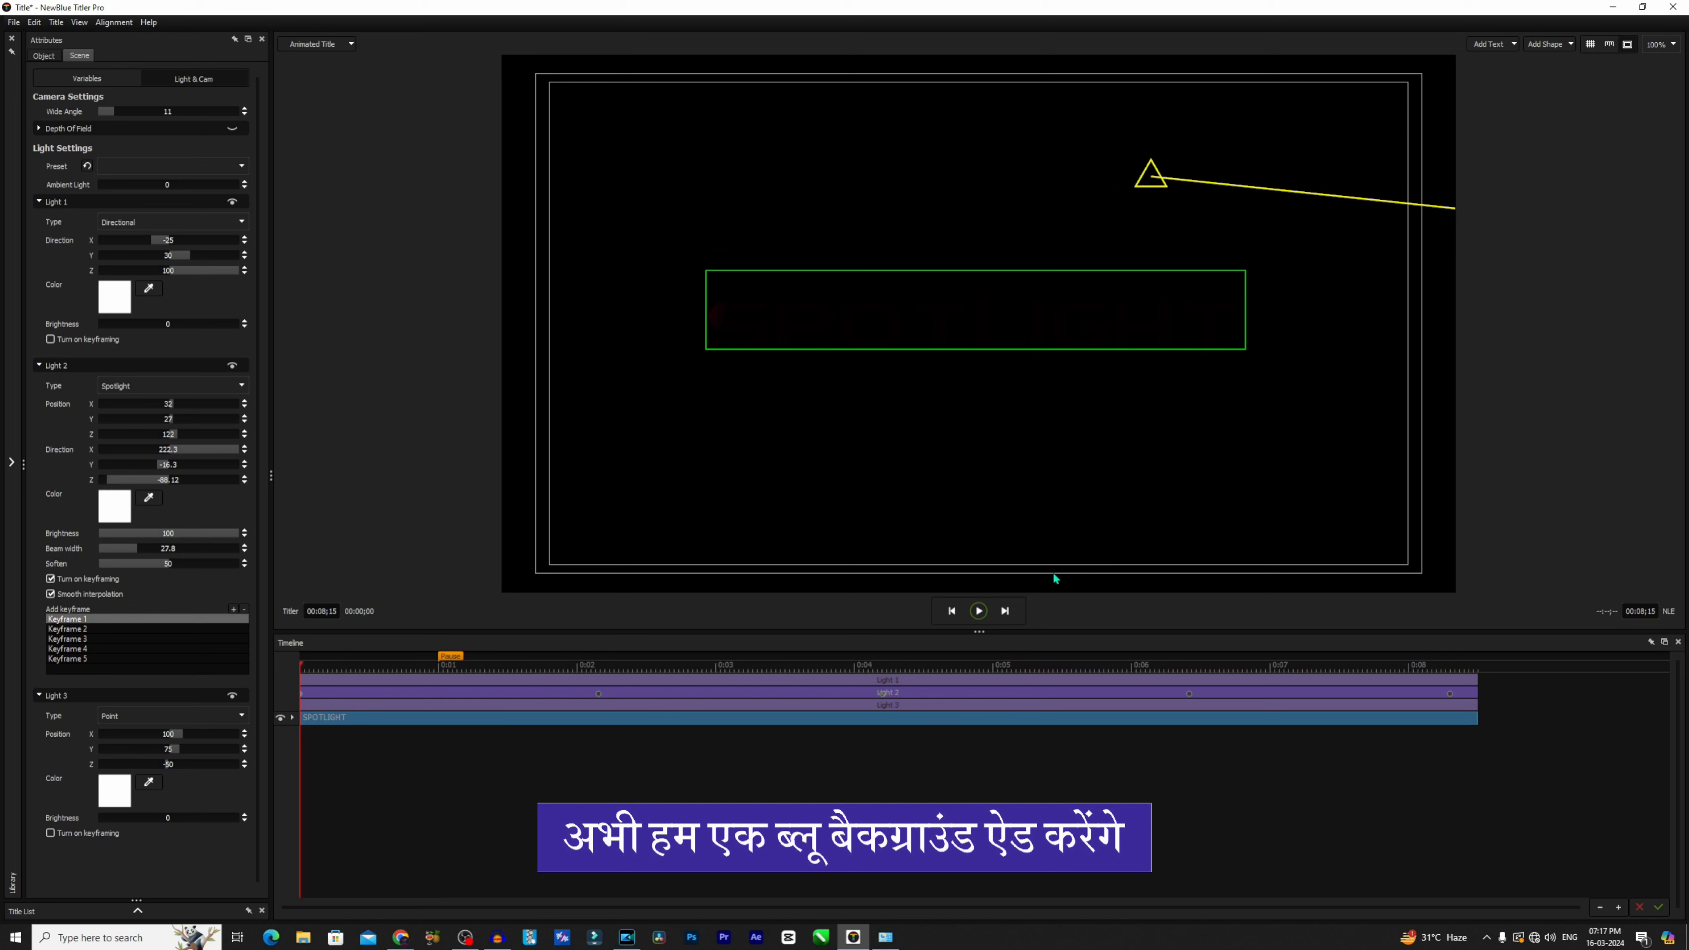
- Add a rectangle behind the SPOTLIGHT text as a background and colour its face blue (001DFF)
click(1559, 44)
click(1554, 75)
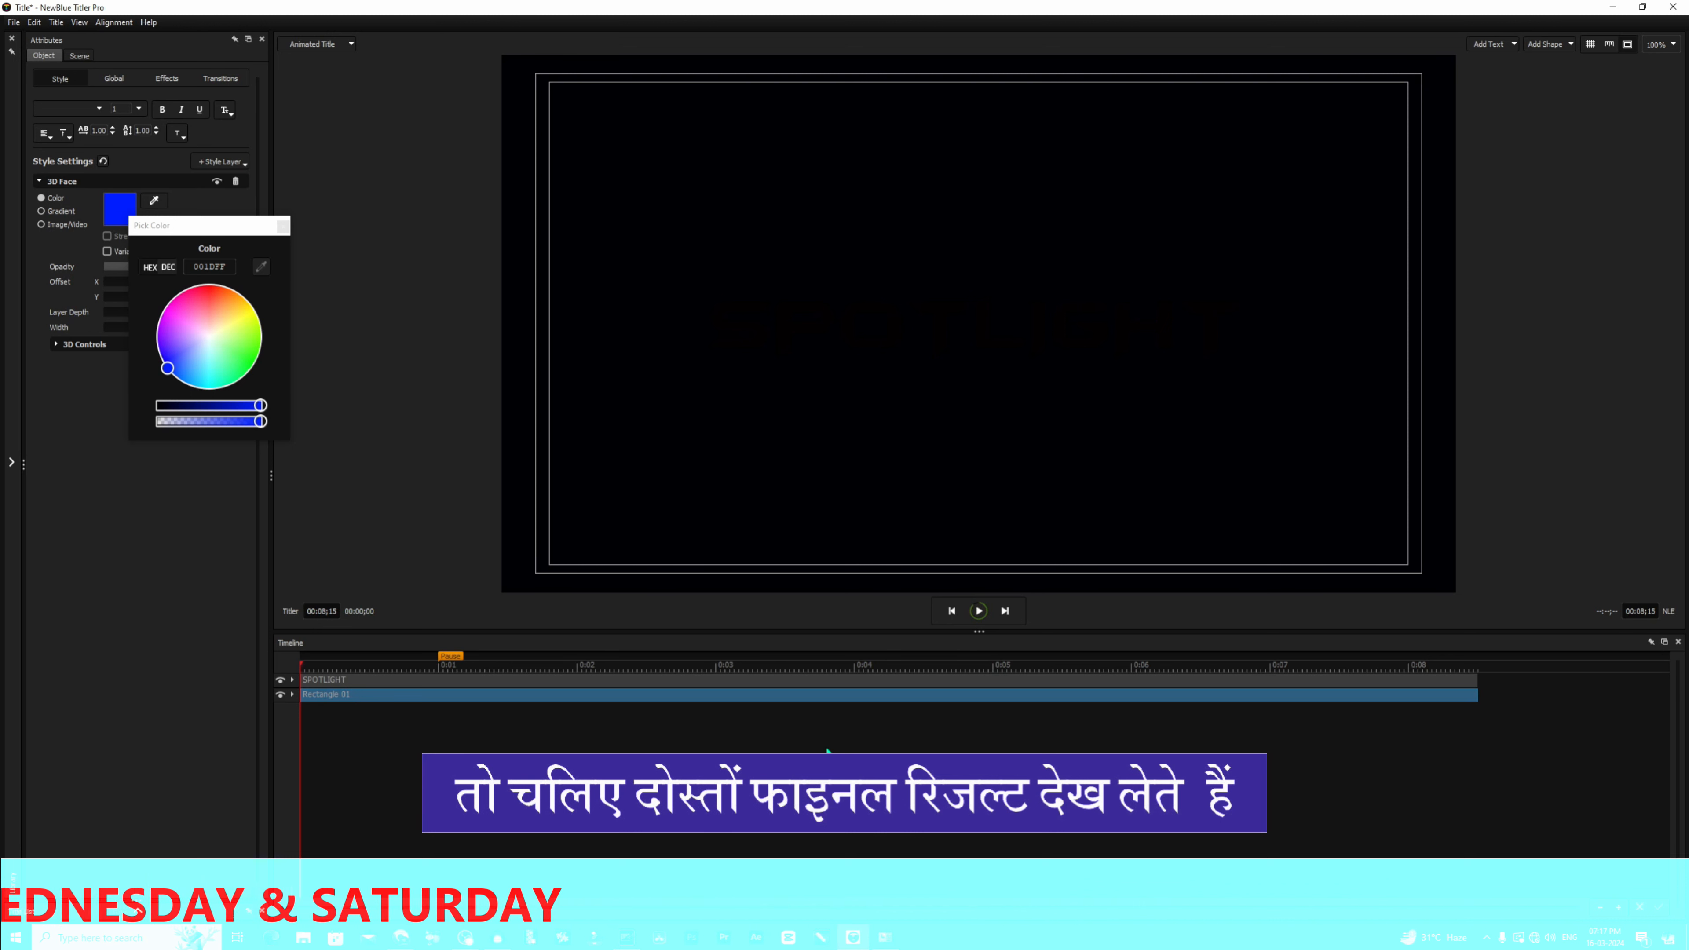
- Play the finished title and scrub to about 00:05;13 to check the spotlight crossing the text and background
click(978, 611)
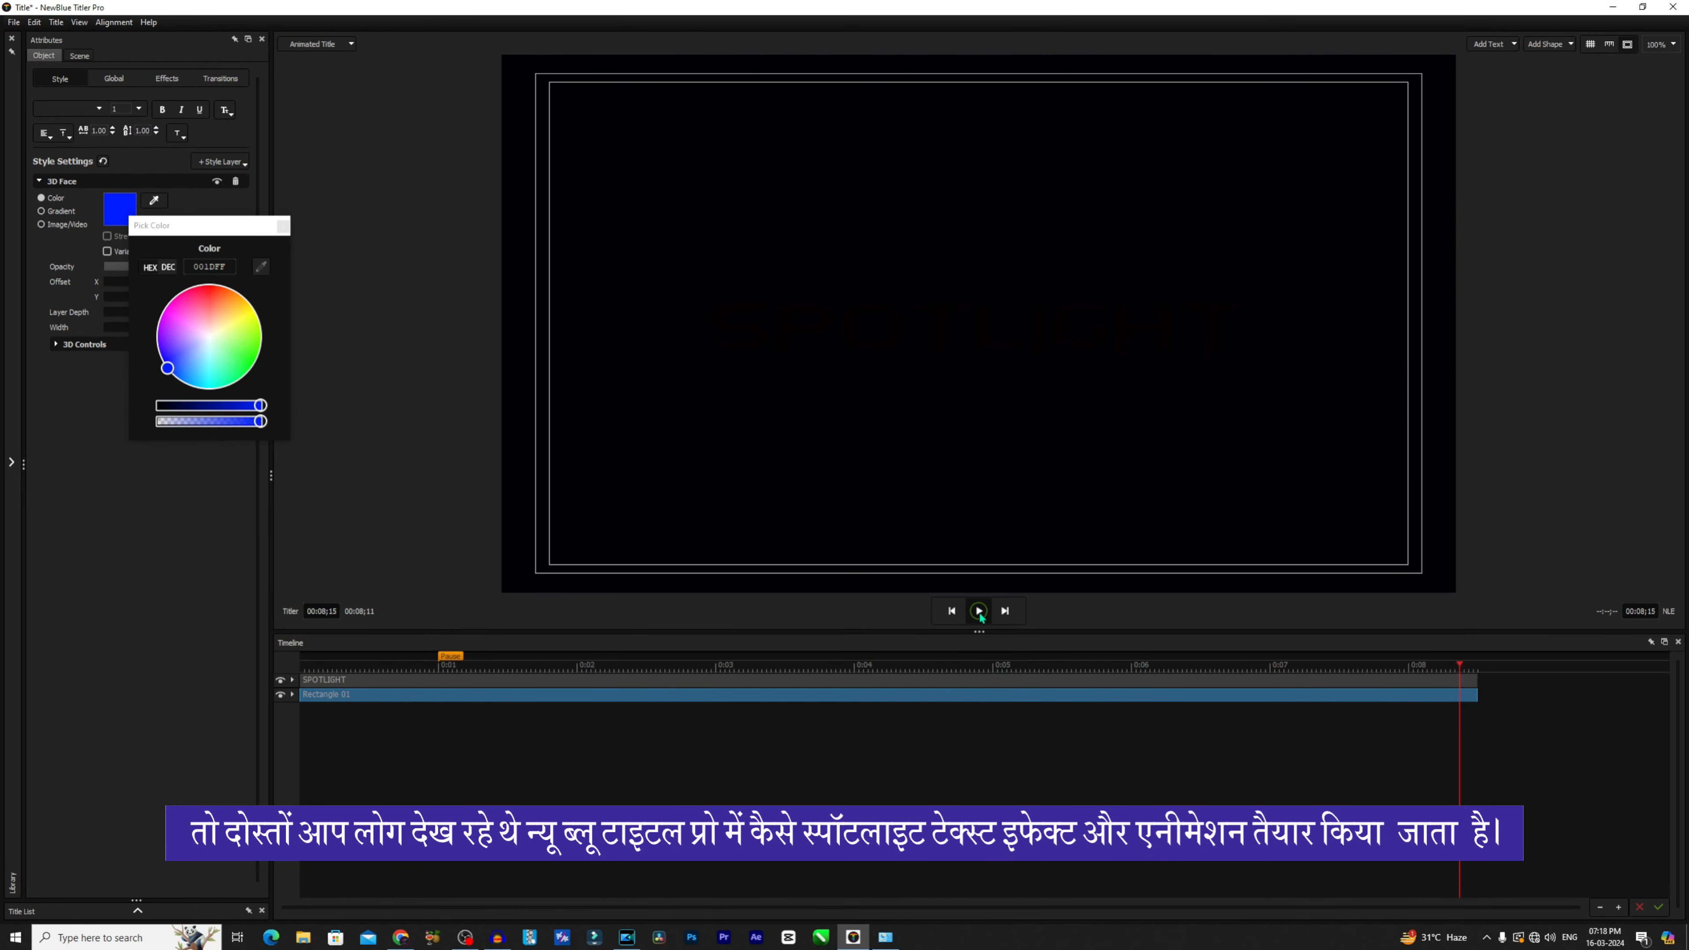
drag(1460, 667, 1060, 672)
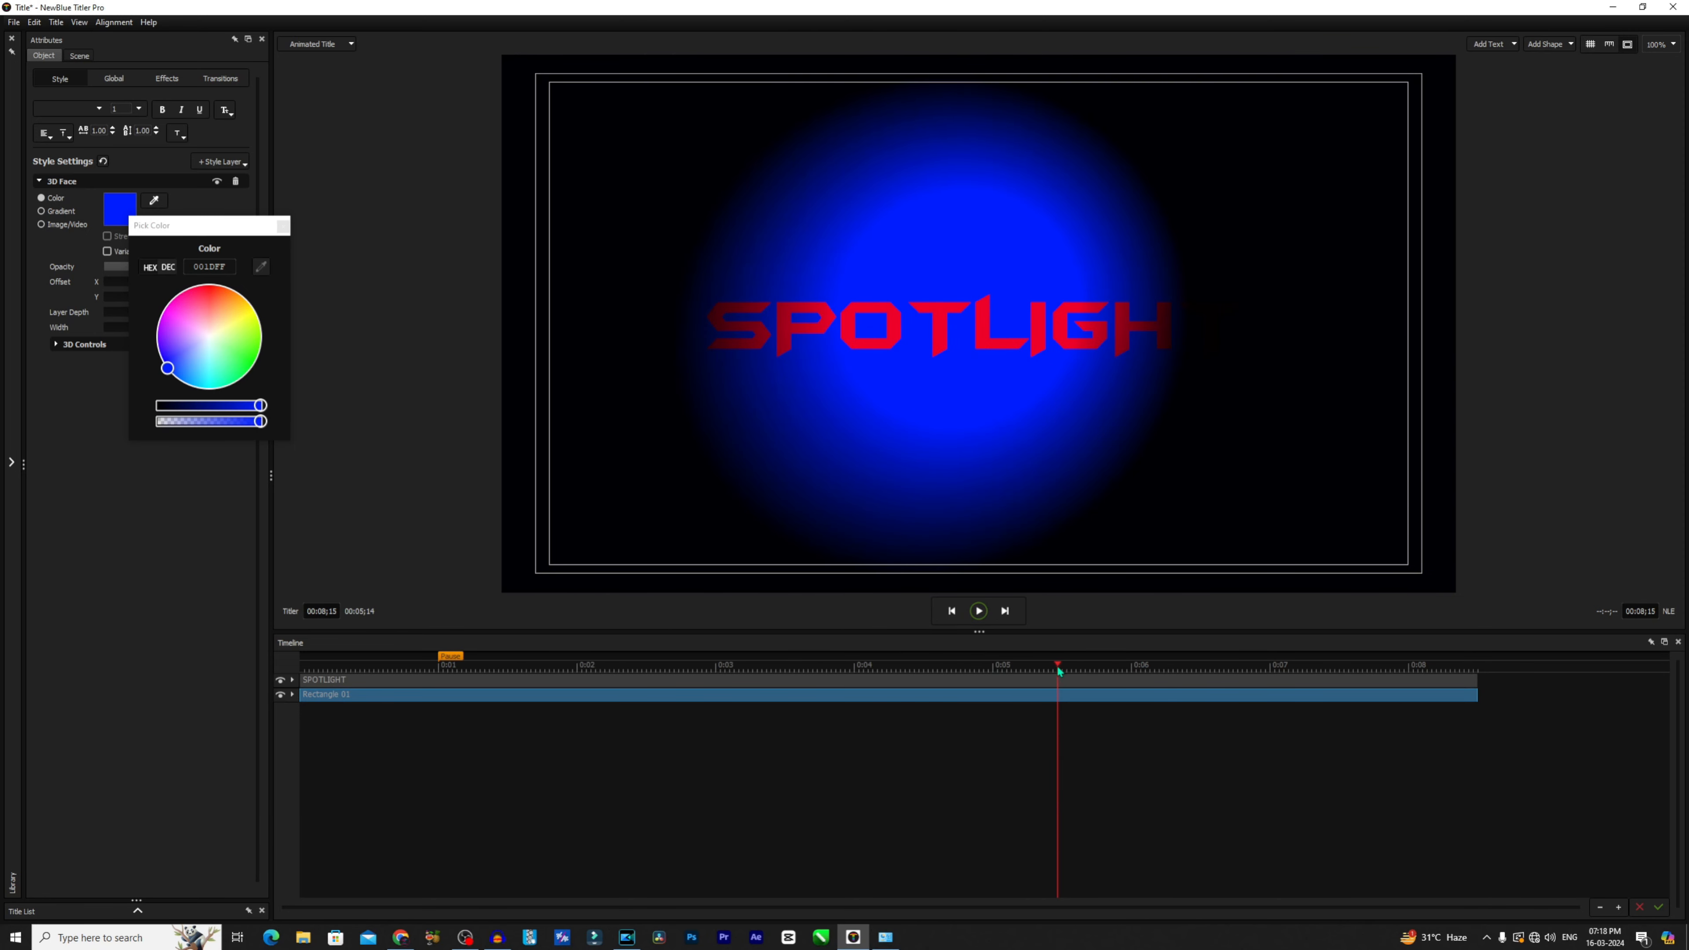
drag(1056, 666, 1055, 668)
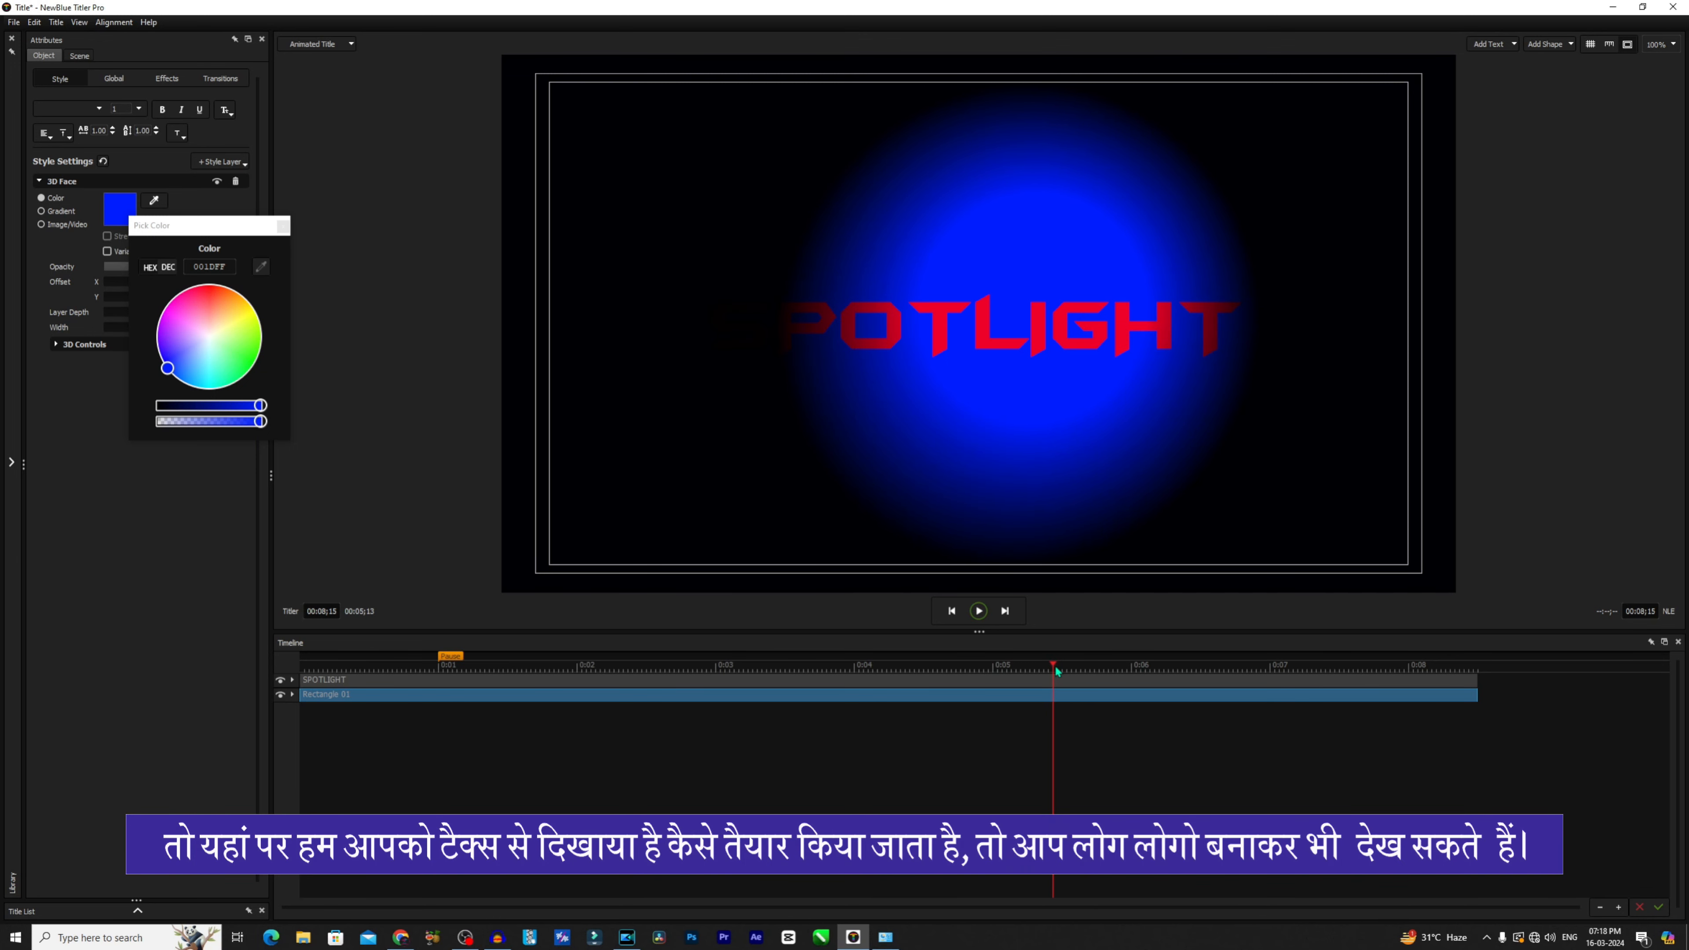